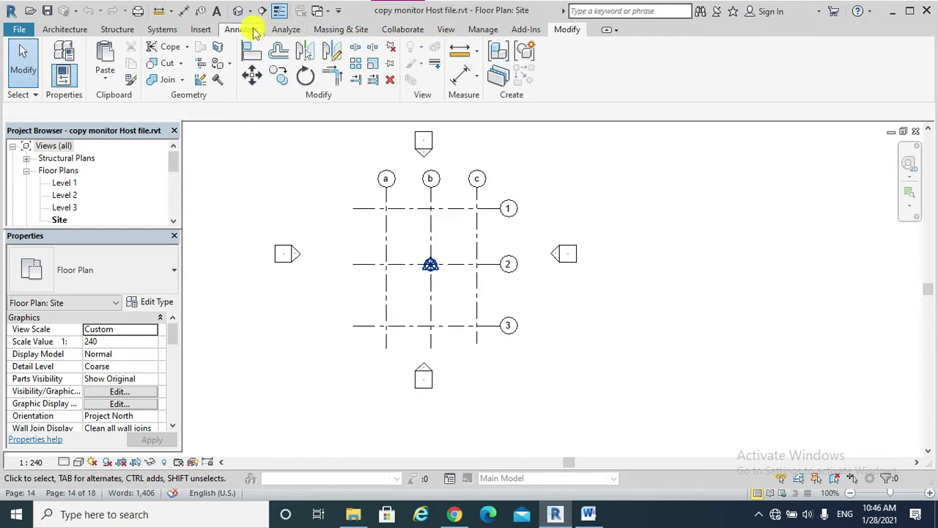
Link copy monitor Architectural file.rvt into the host project with Auto - Origin to Origin positioning
click(201, 29)
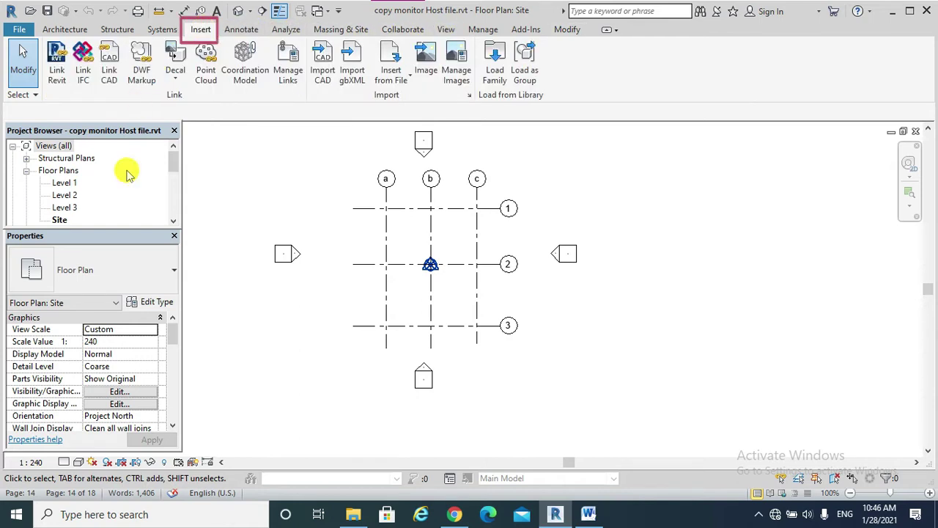
click(51, 73)
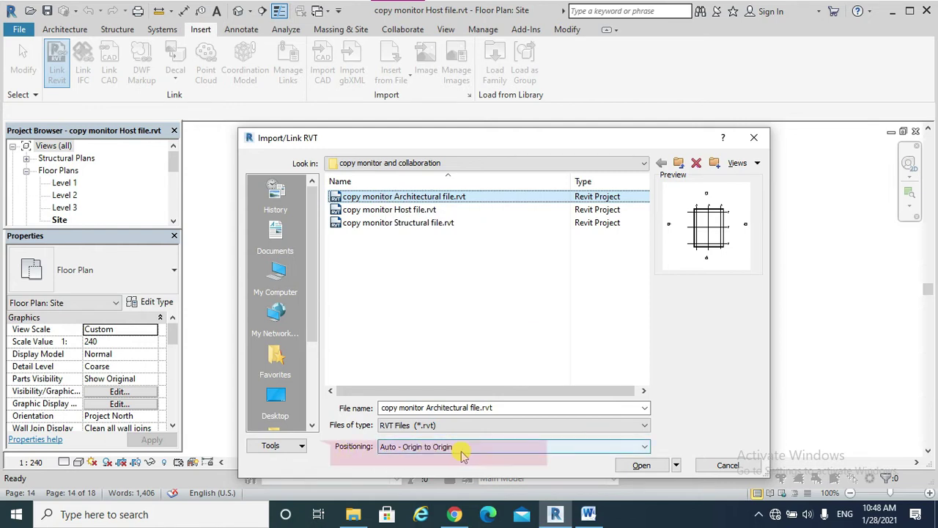
click(641, 465)
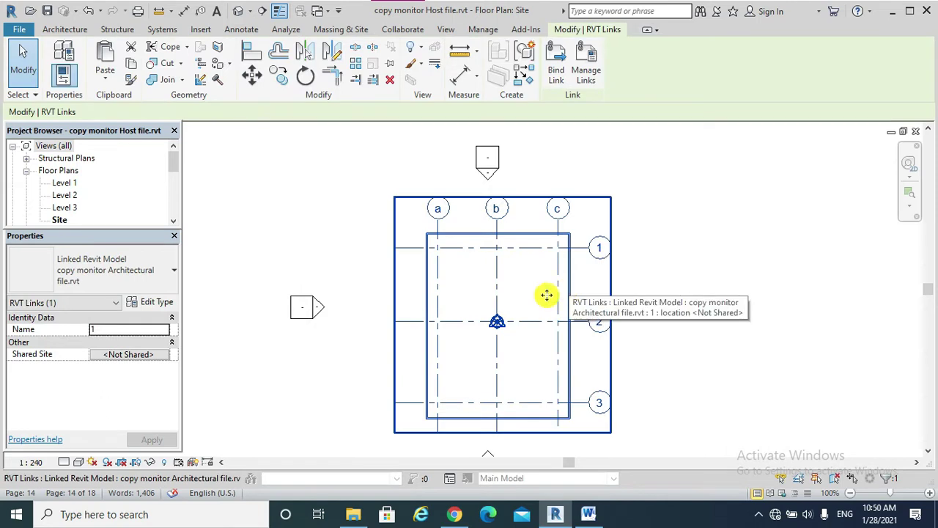
click(477, 307)
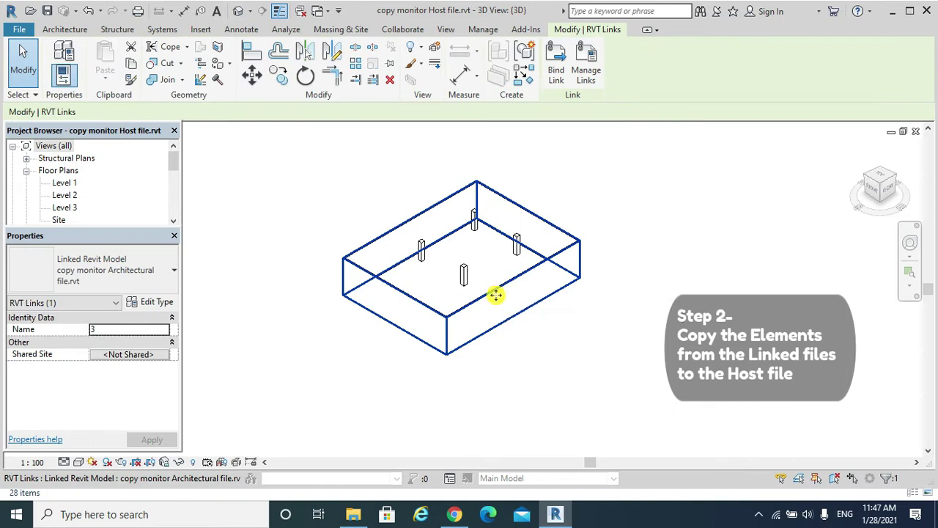
Start Copy/Monitor in the 3D view with the linked architectural model as the selected link
click(419, 247)
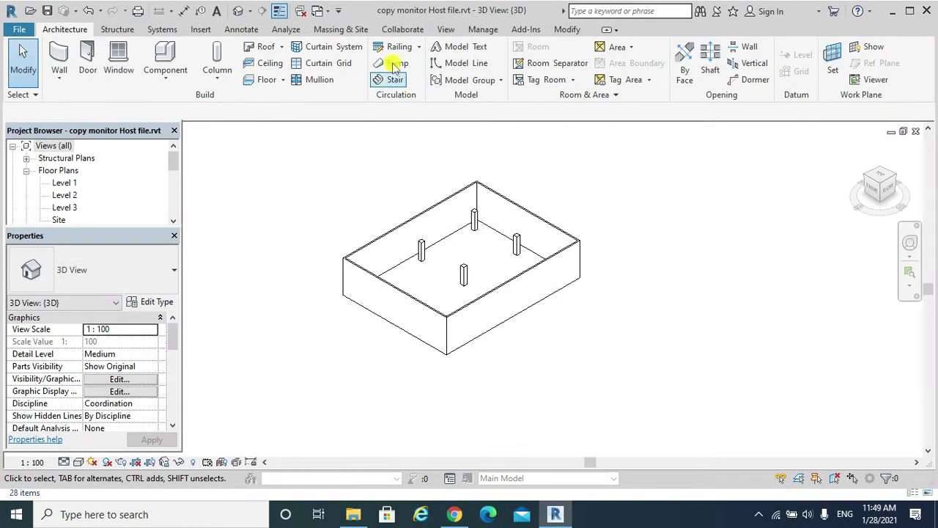
click(402, 30)
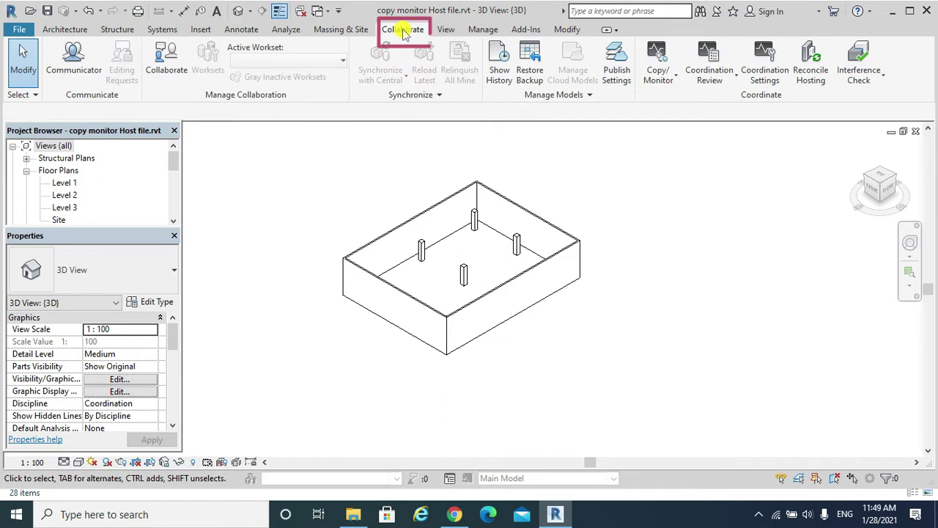
click(675, 77)
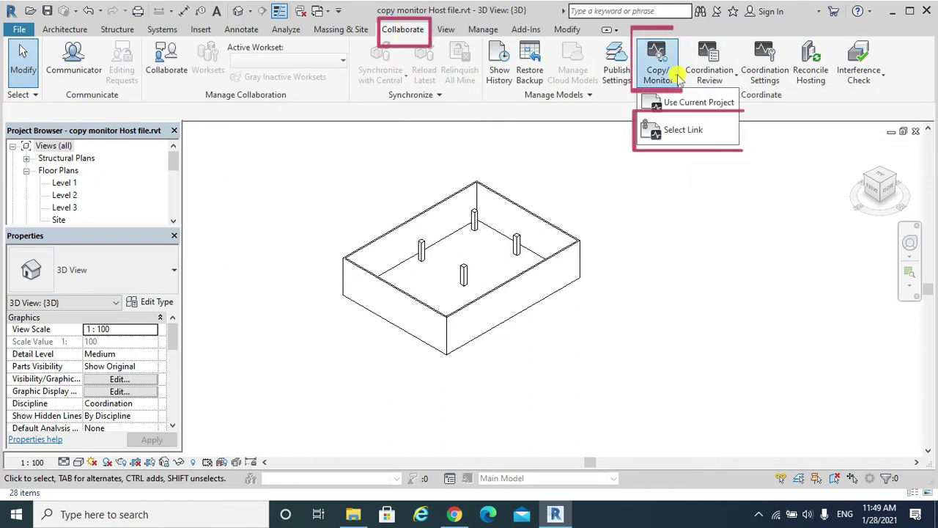
click(672, 132)
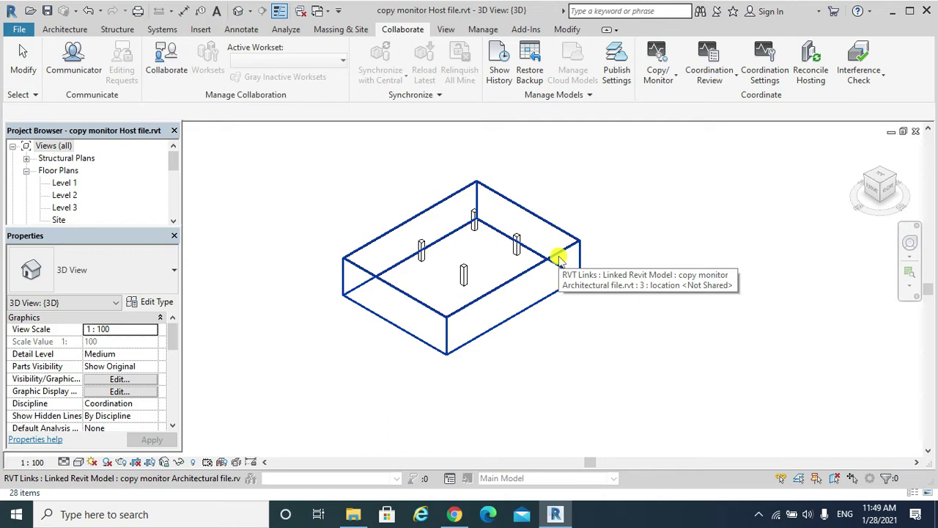
click(556, 258)
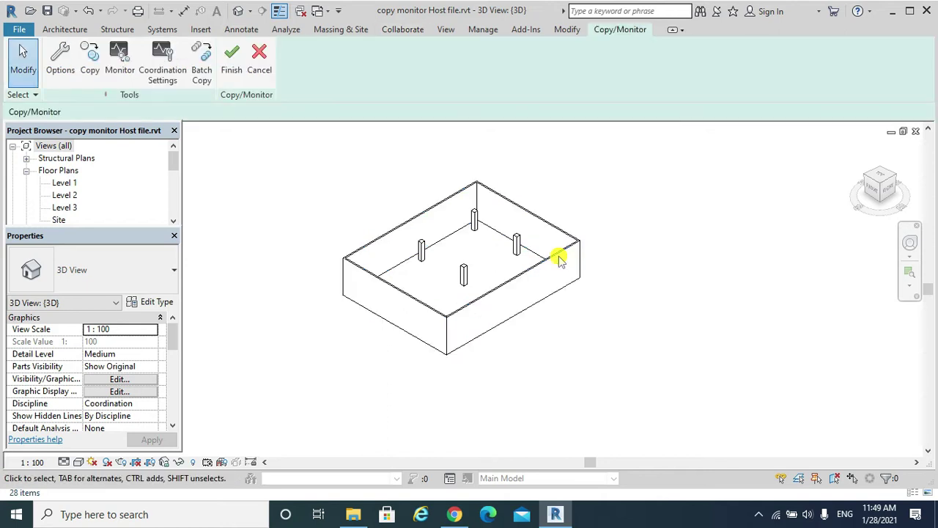
Copy the four perimeter walls from the linked architectural model into the host project with monitoring
click(88, 73)
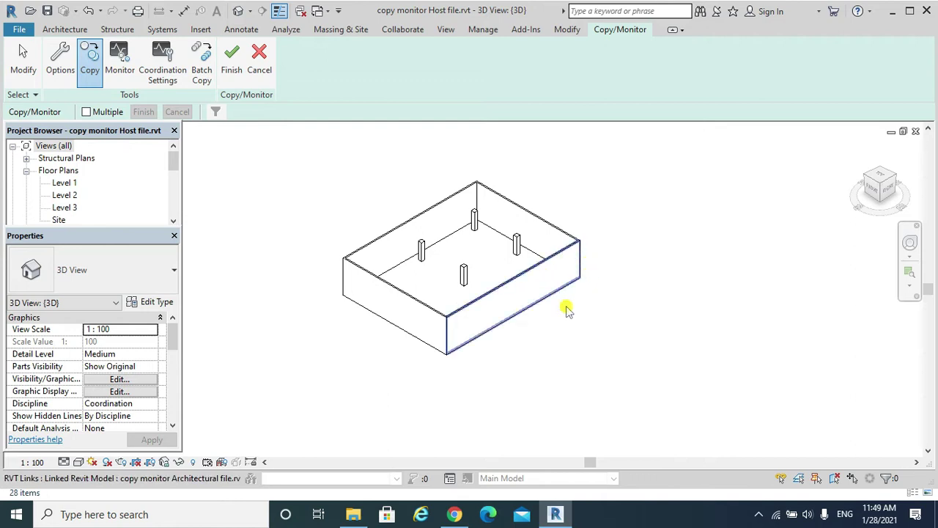
click(510, 282)
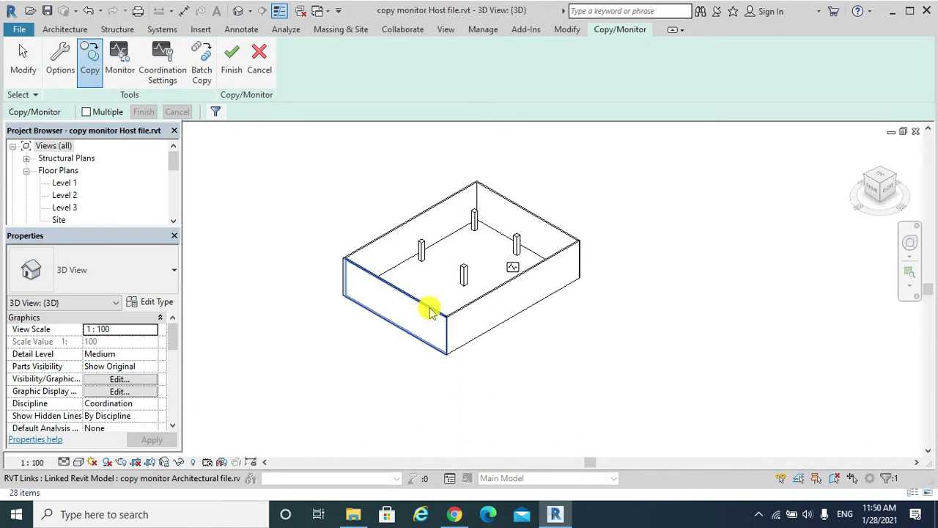
click(428, 308)
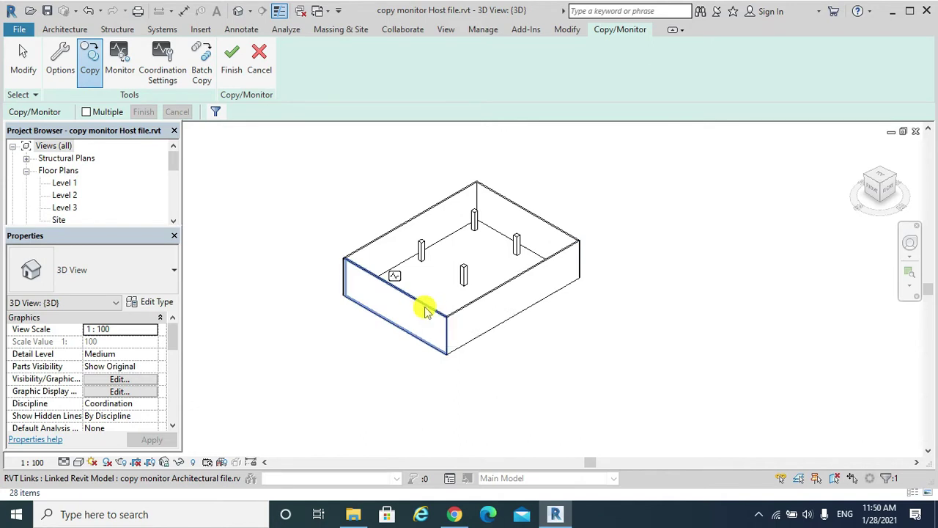
click(382, 240)
click(518, 213)
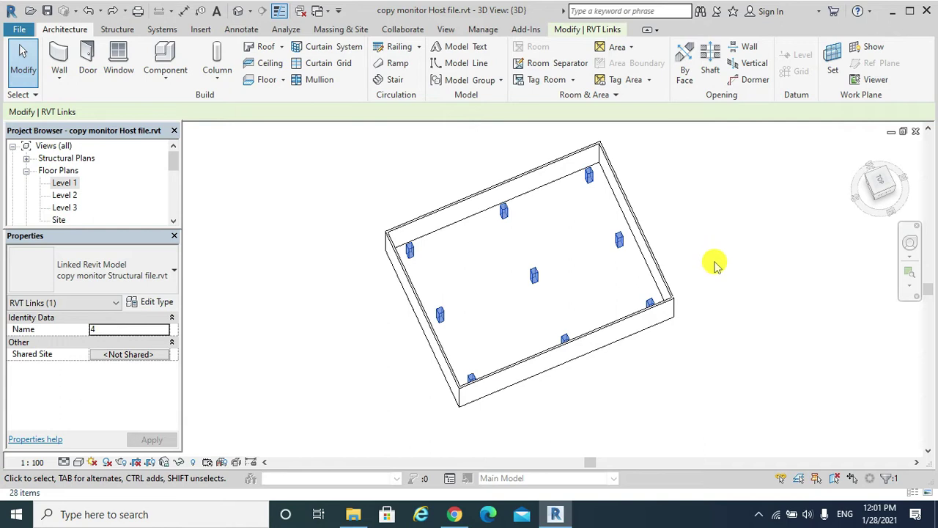
Start Copy/Monitor with the linked structural model as the selected link
click(412, 31)
click(674, 73)
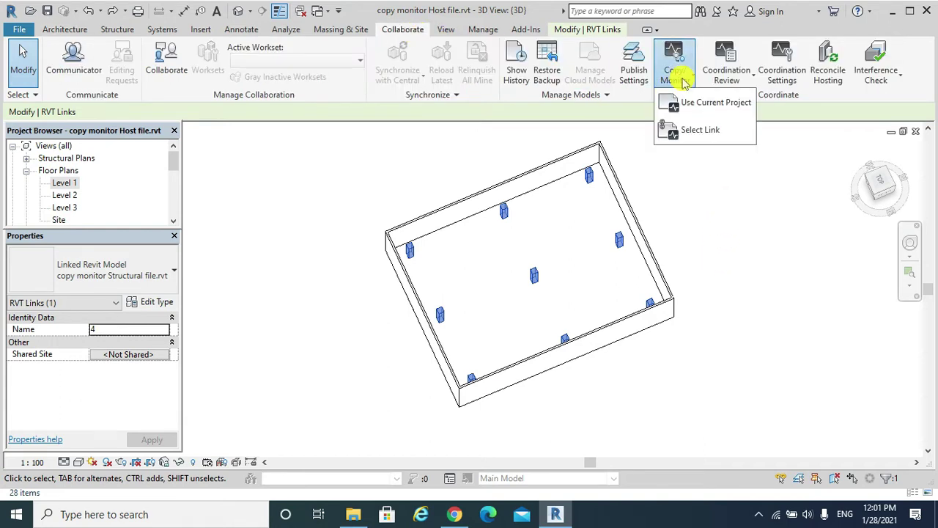
click(696, 129)
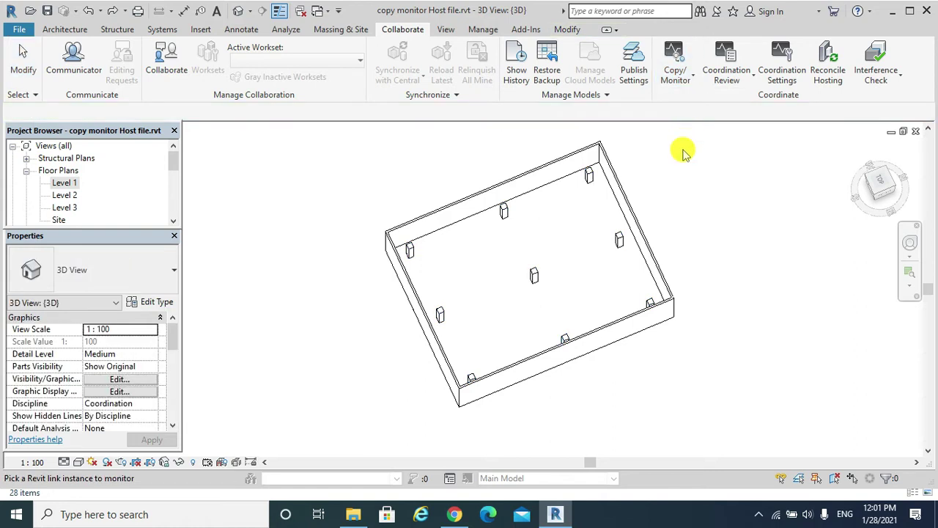
click(622, 238)
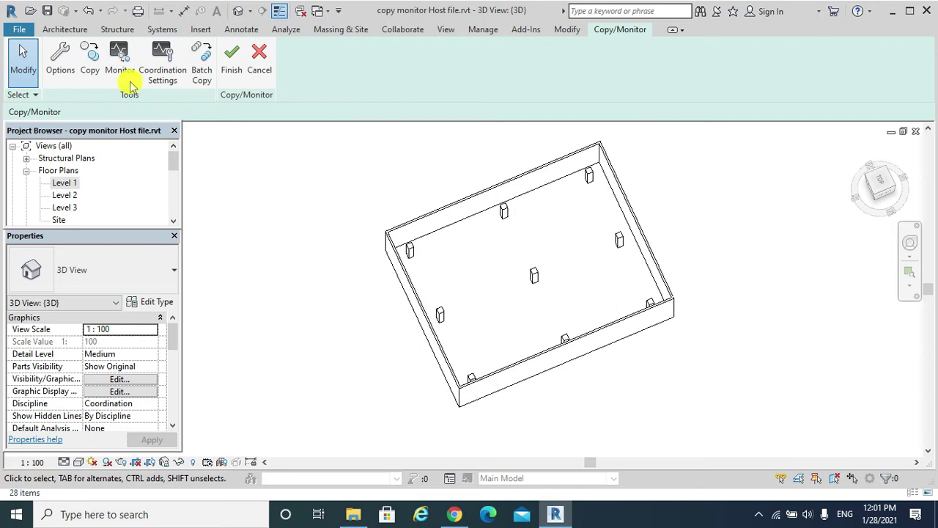
Copy the centre column from the linked structural model into the host project and finish Copy/Monitor
click(93, 71)
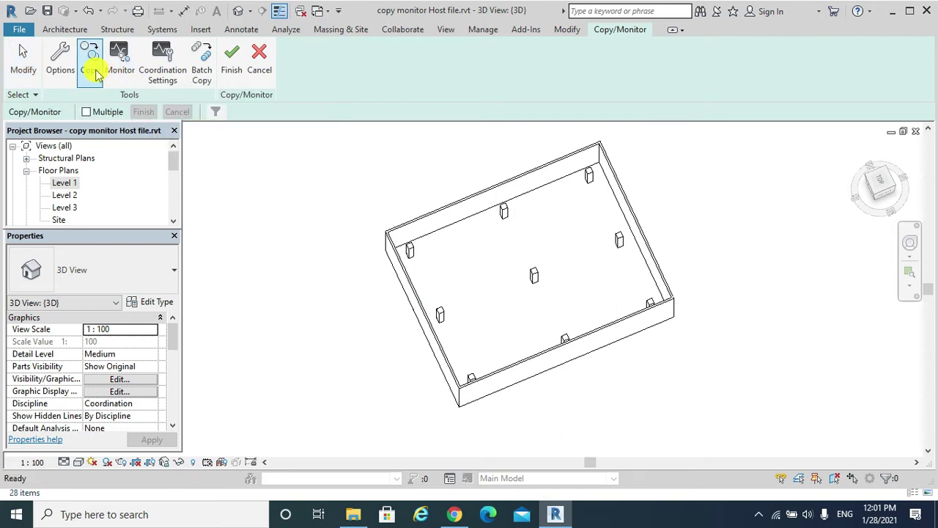
click(537, 278)
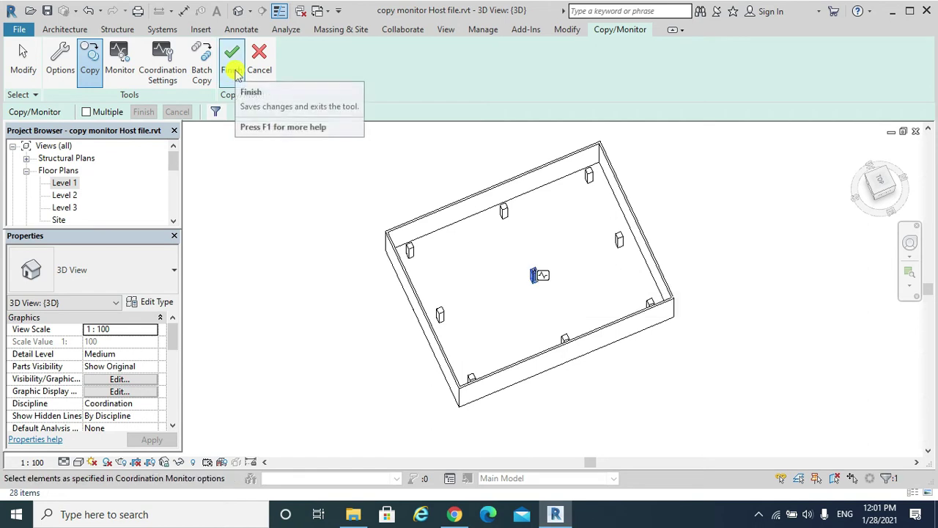
click(233, 68)
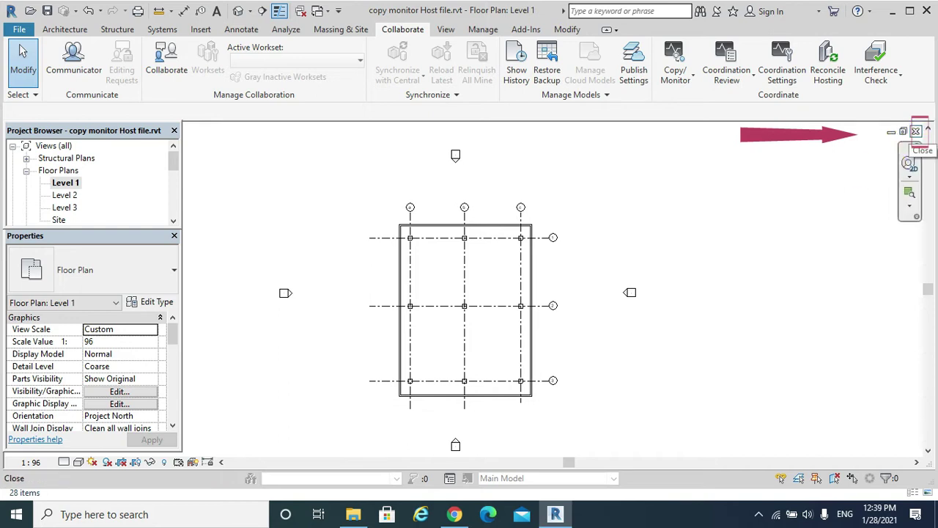
Close the open views of copy monitor Host file.rvt
click(915, 131)
click(915, 131)
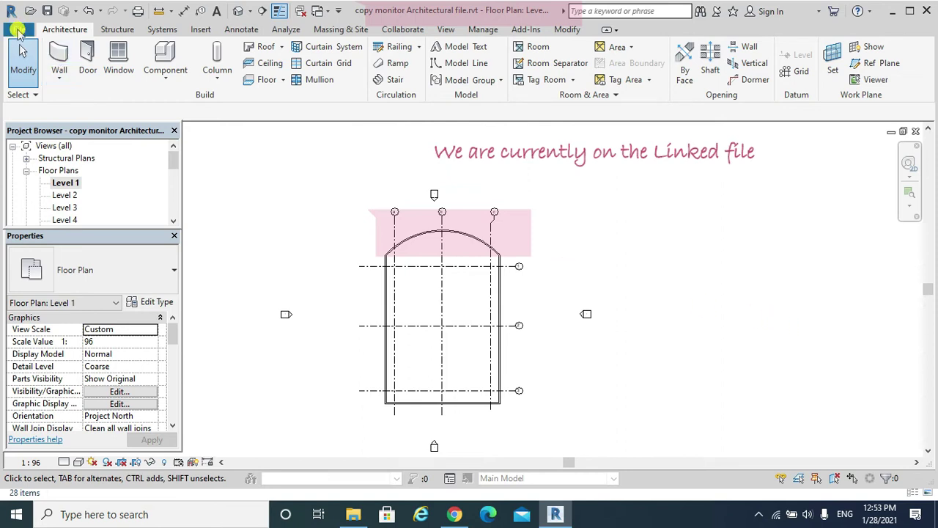
Save copy monitor Architectural file.rvt with its modified wall and close its open views
click(18, 29)
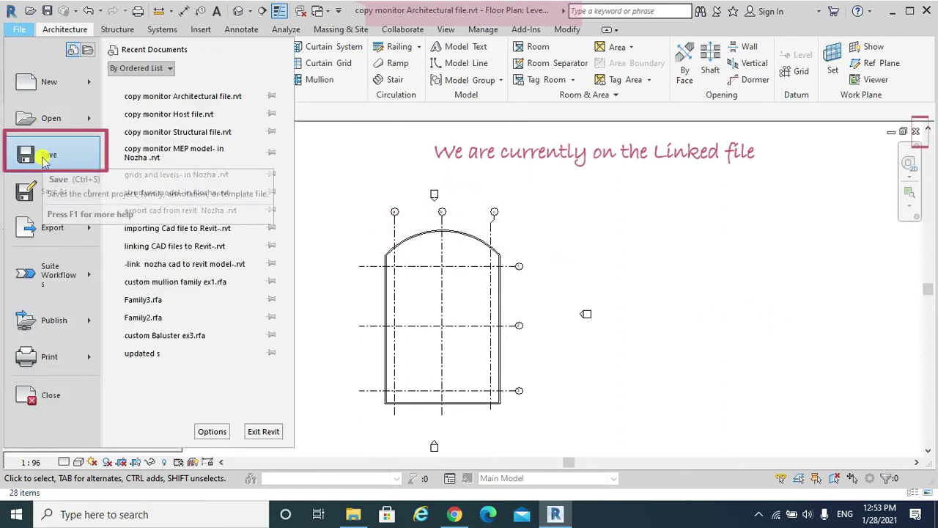
click(44, 157)
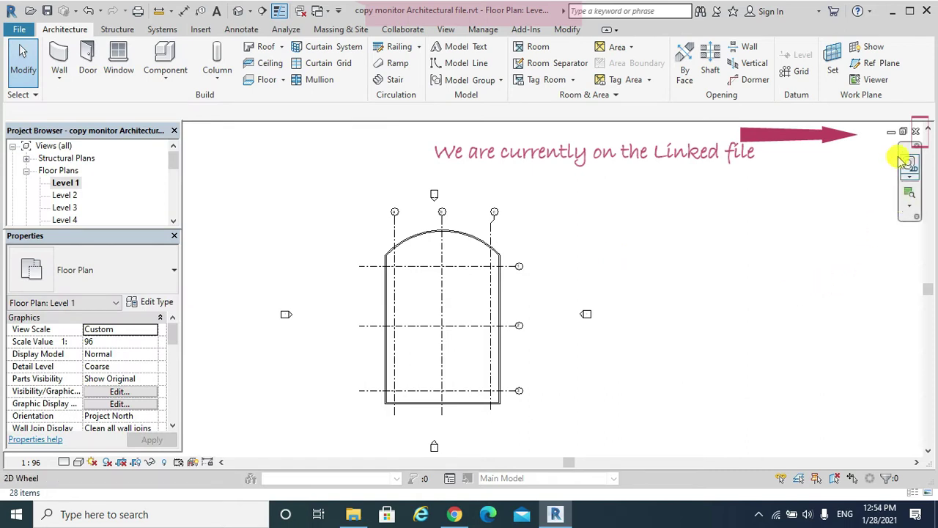
click(915, 130)
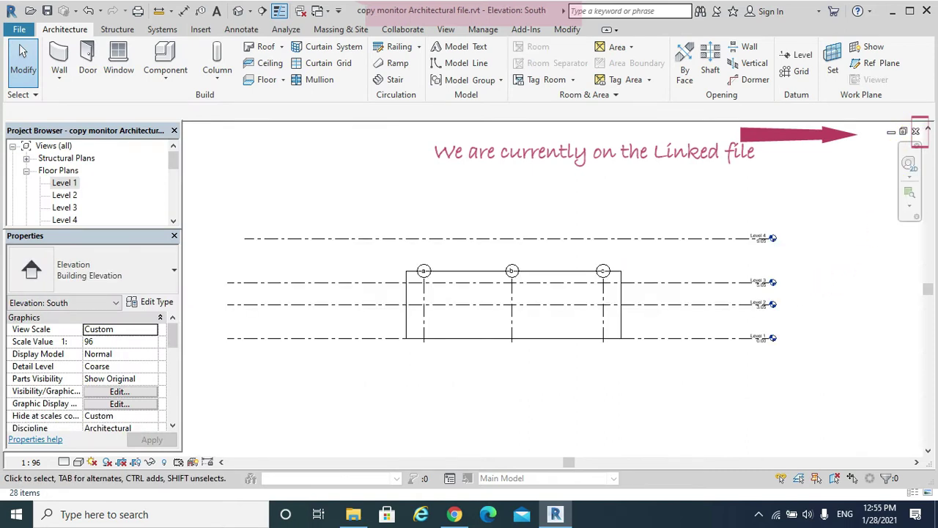
click(916, 131)
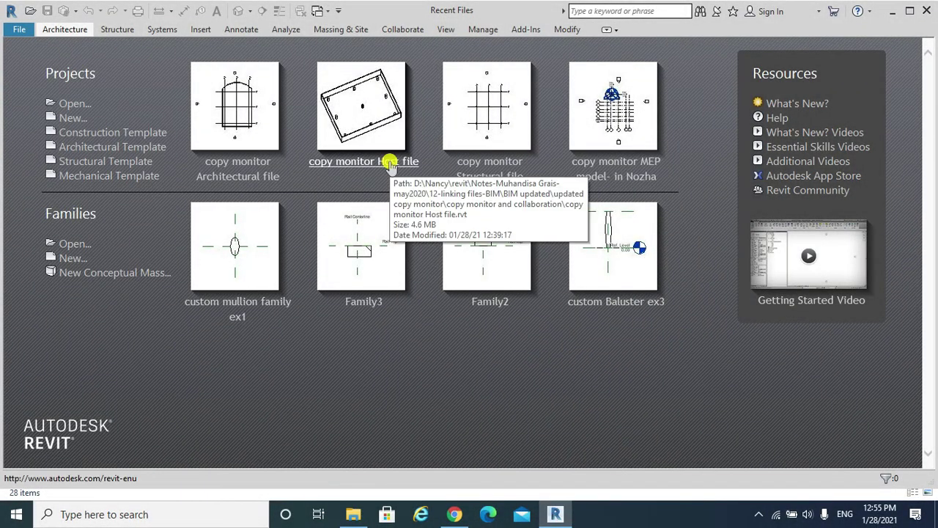
Reopen the copy monitor Host file from the recent files and accept the coordination review warning
click(388, 163)
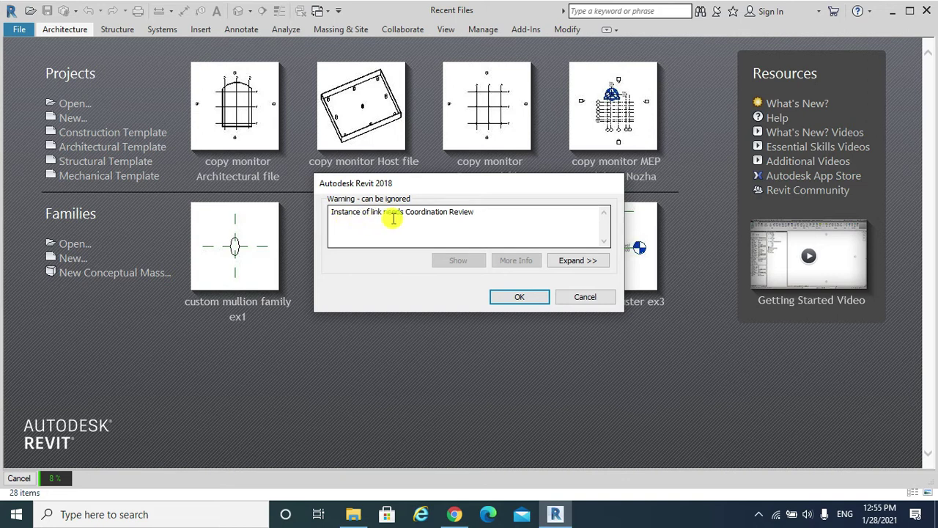
click(520, 297)
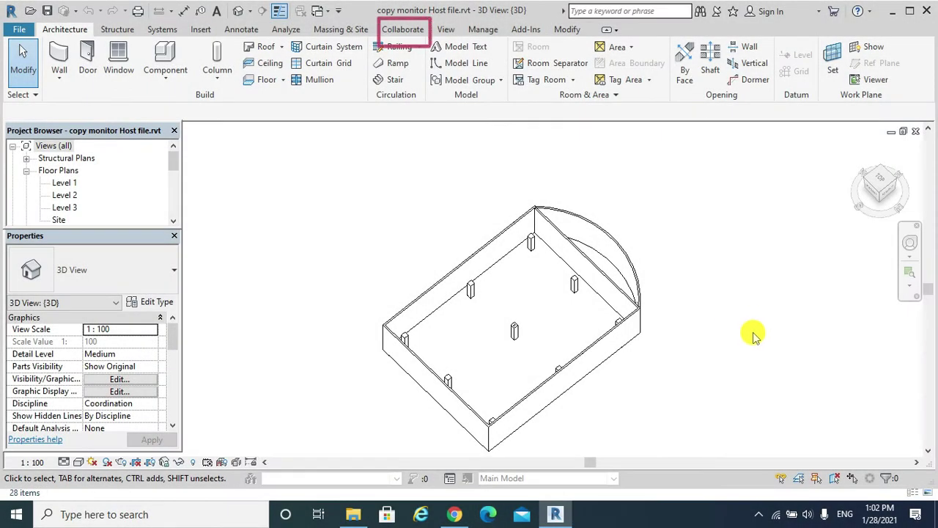
Run a Coordination Review and select the "Element deleted" entry under Walls
click(393, 33)
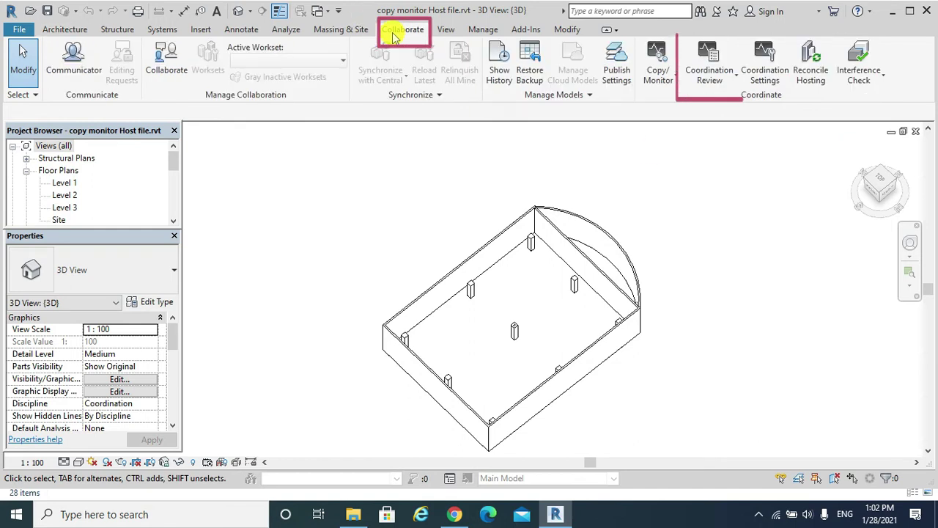
click(707, 84)
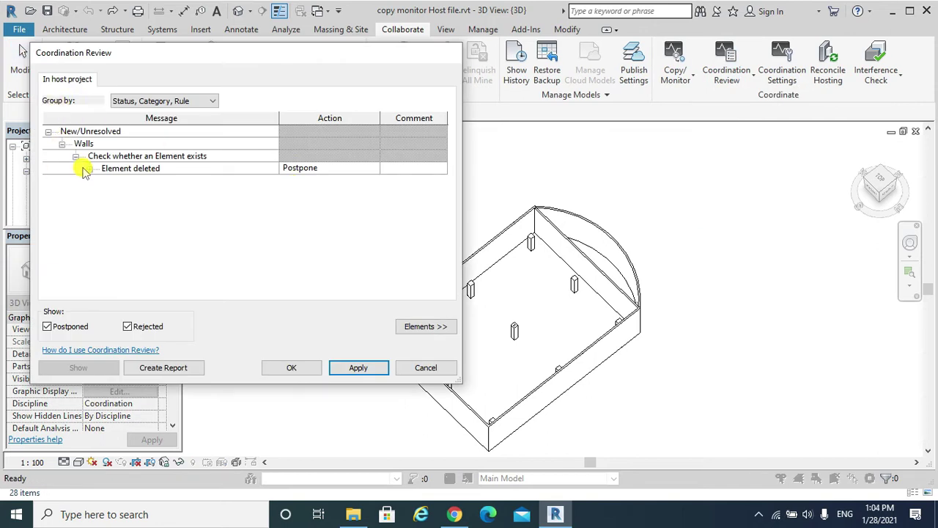
click(83, 169)
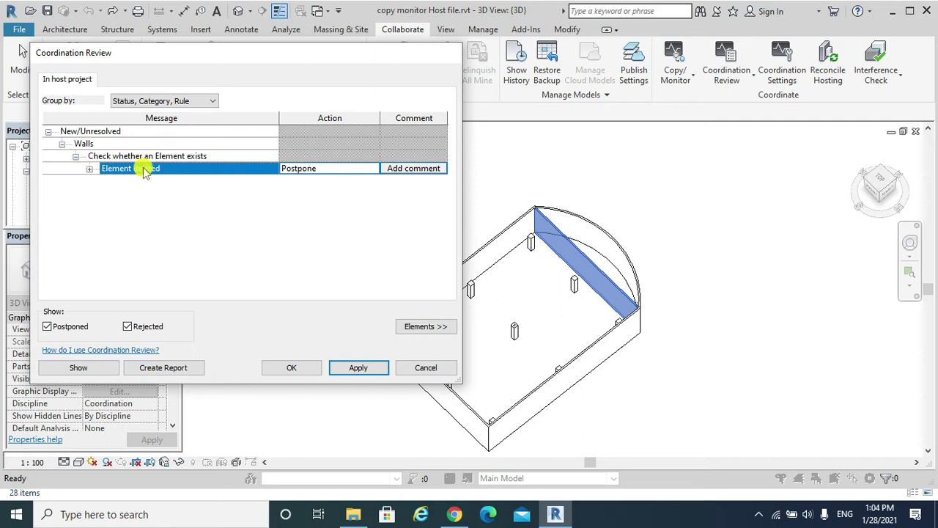
Set the deleted wall's coordination action to Delete Element and apply it
click(357, 168)
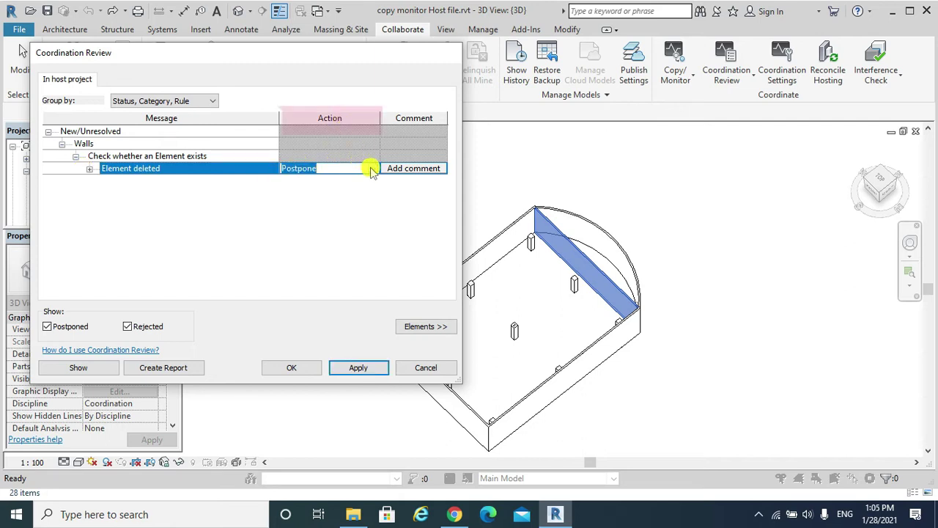
click(373, 169)
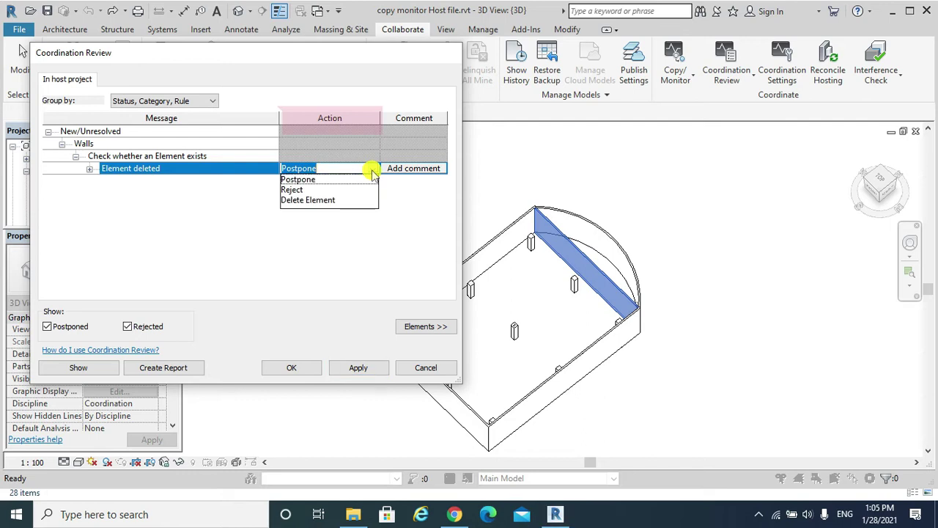
click(294, 200)
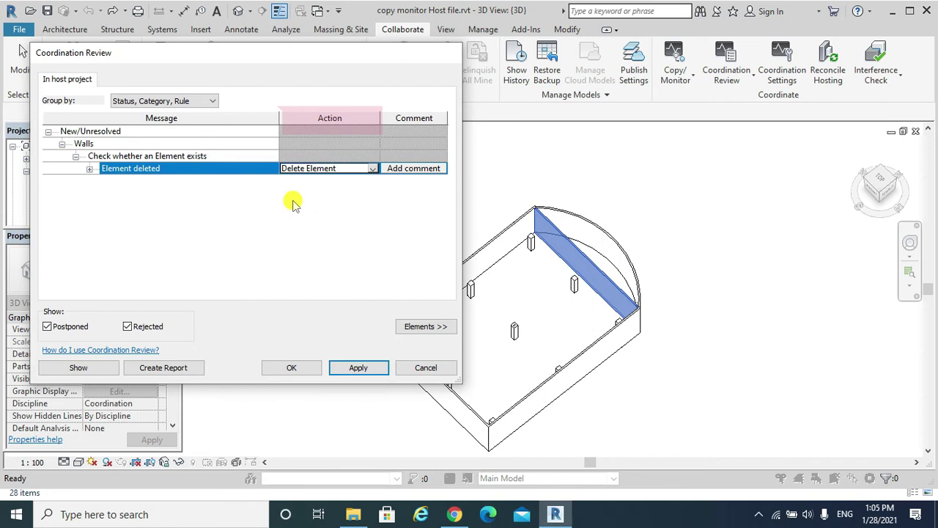
click(359, 368)
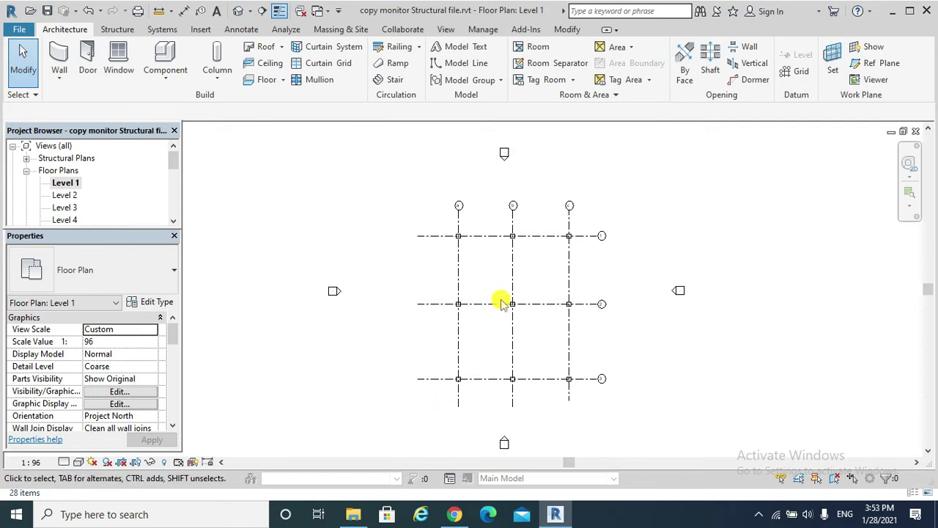
Set a higher Top Level for the central column in the structural file's 3D view and reopen copy monitor Host file from the recent files
click(238, 10)
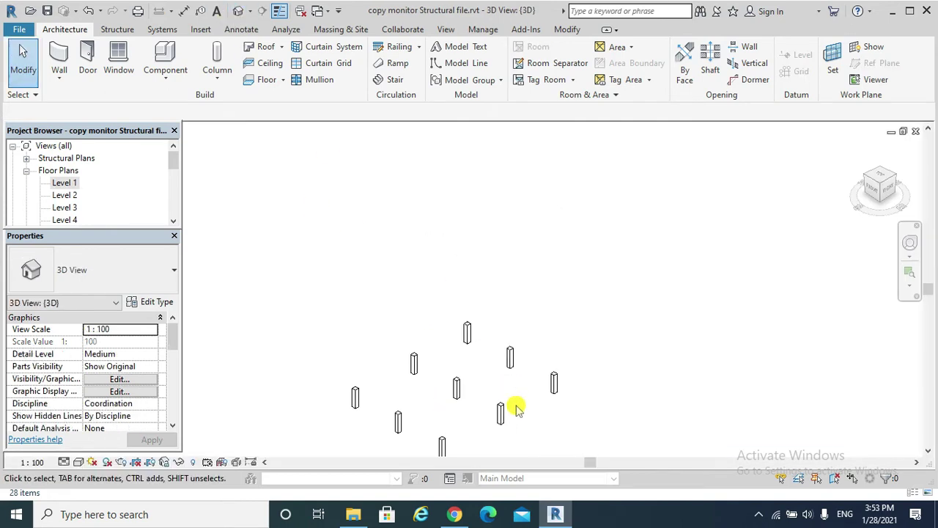
click(457, 388)
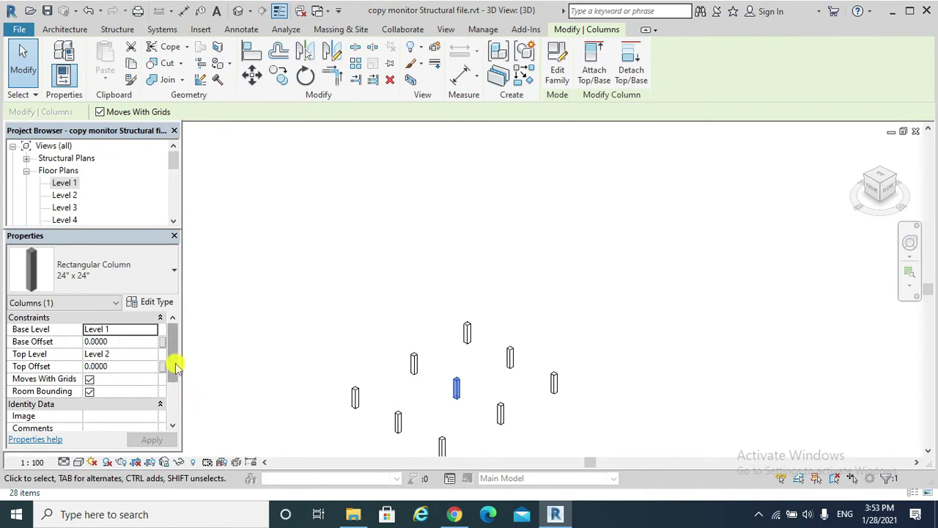
click(126, 354)
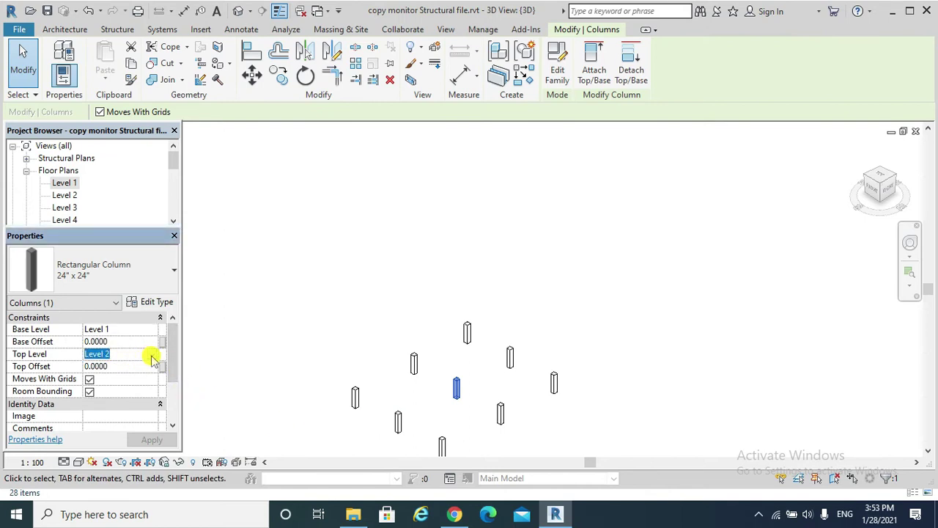
click(151, 355)
click(103, 396)
click(151, 439)
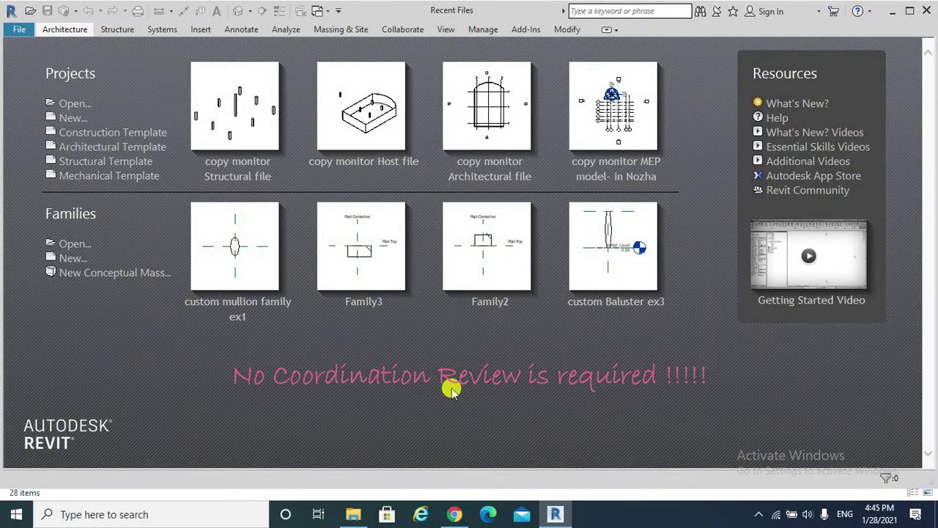
click(359, 168)
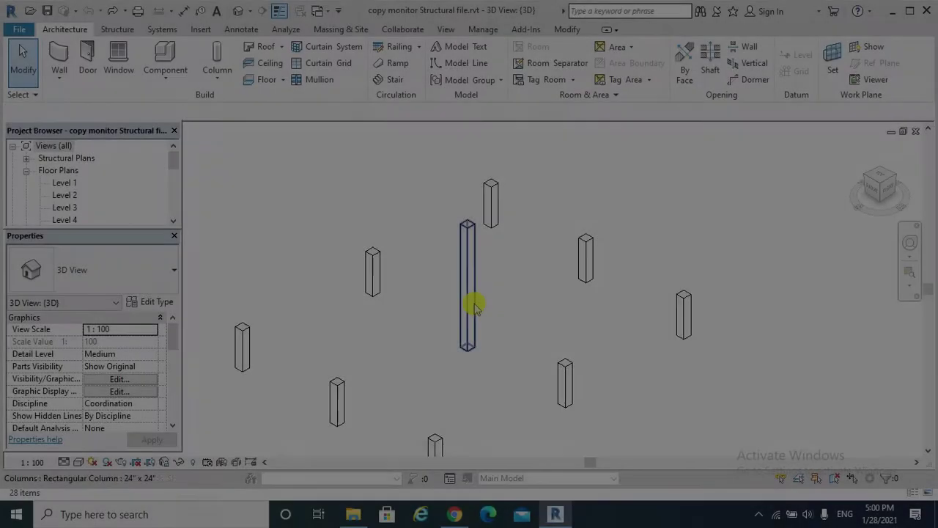
Delete the tall central 24" x 24" column in copy monitor Structural file.rvt and save the file
click(473, 307)
key(Escape)
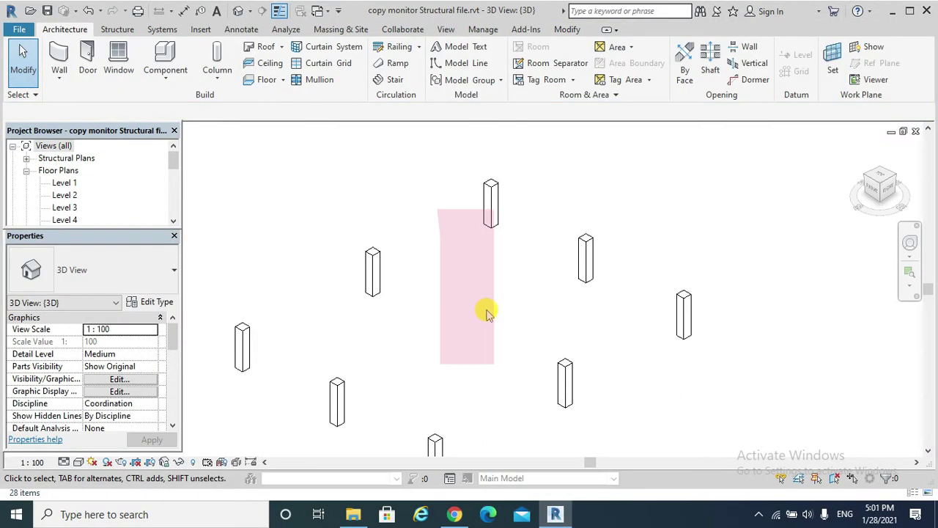
scroll(562, 341, down, 3)
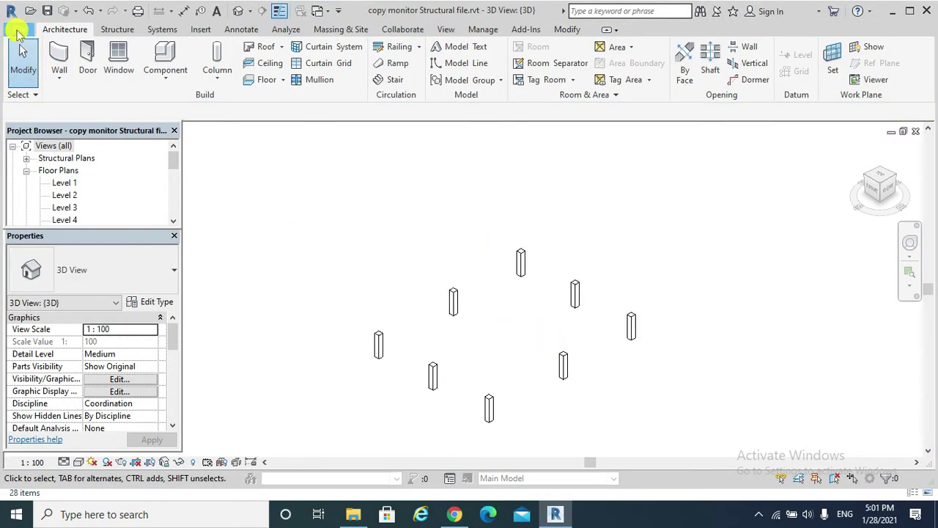
click(19, 29)
click(56, 160)
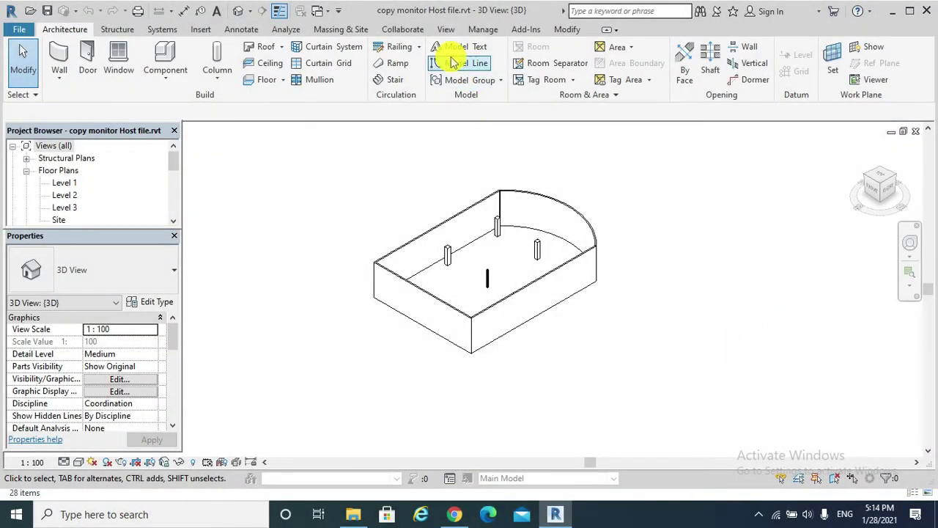
Run a Coordination Review in the host file on the linked structural model, picking the link through one of its columns
click(401, 30)
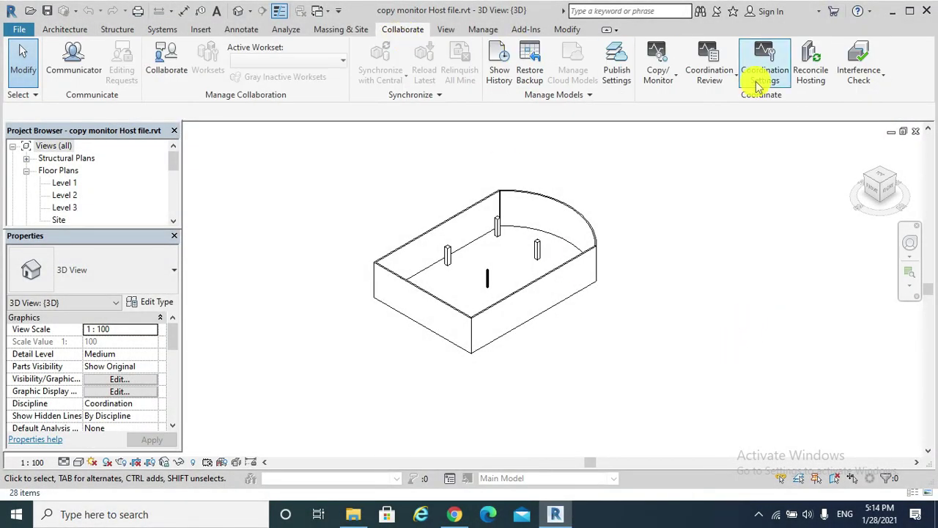
click(731, 87)
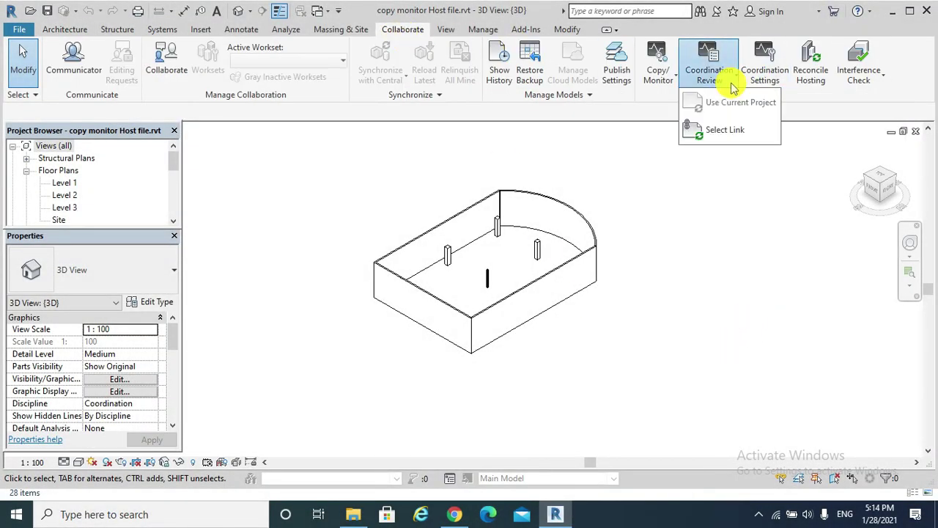
click(720, 130)
scroll(748, 327, down, 2)
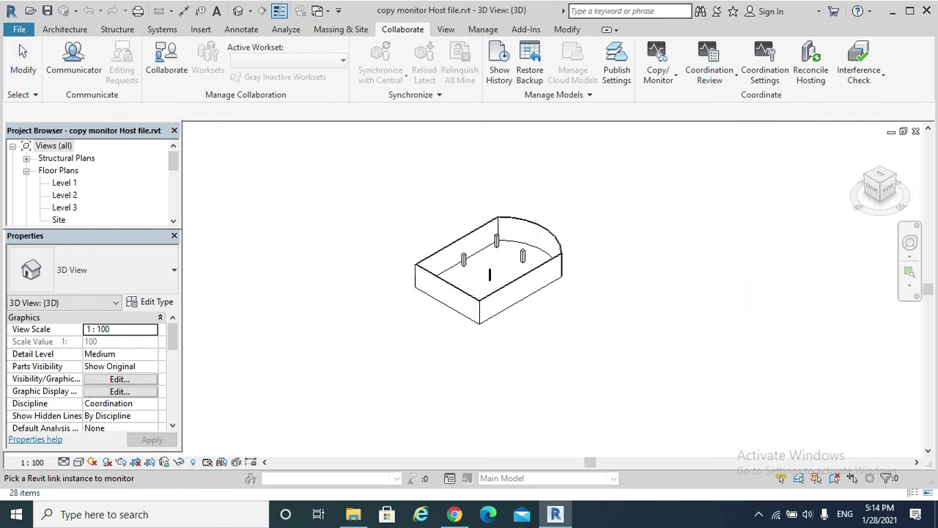
shift+middle_drag(736, 326, 509, 331)
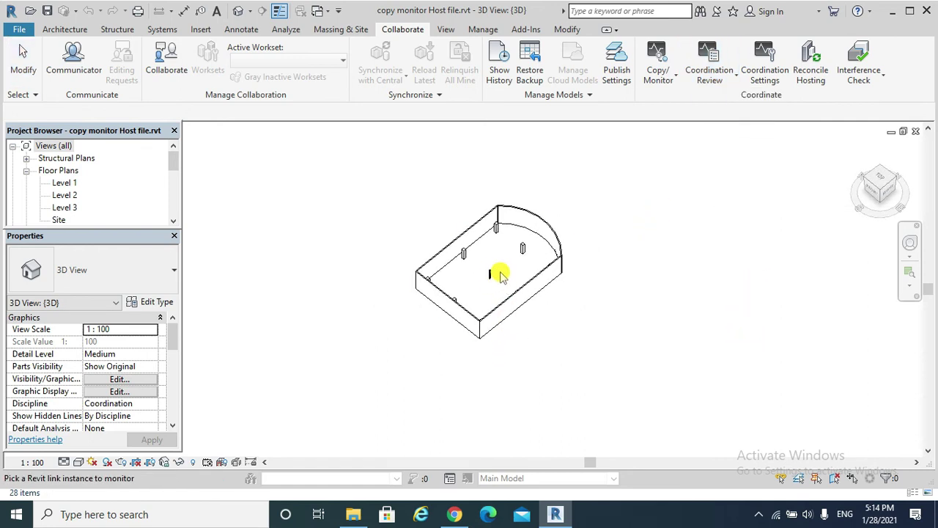
click(522, 250)
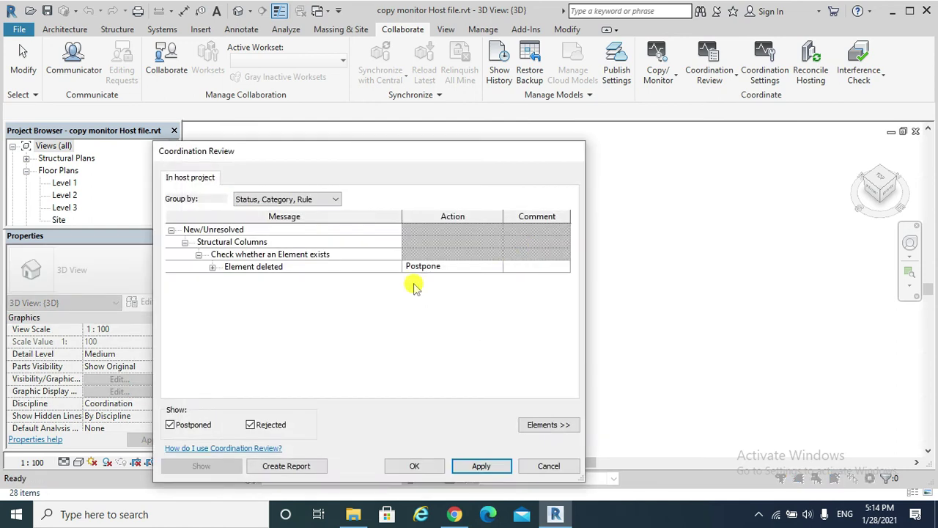
Set the "Element deleted" entry under Structural Columns to Delete Element, apply it and close the Coordination Review
click(200, 270)
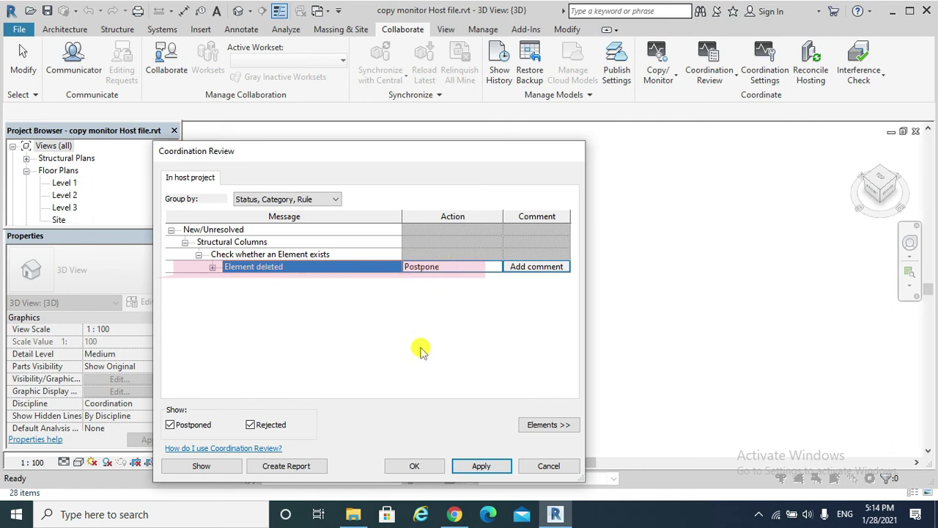
click(495, 268)
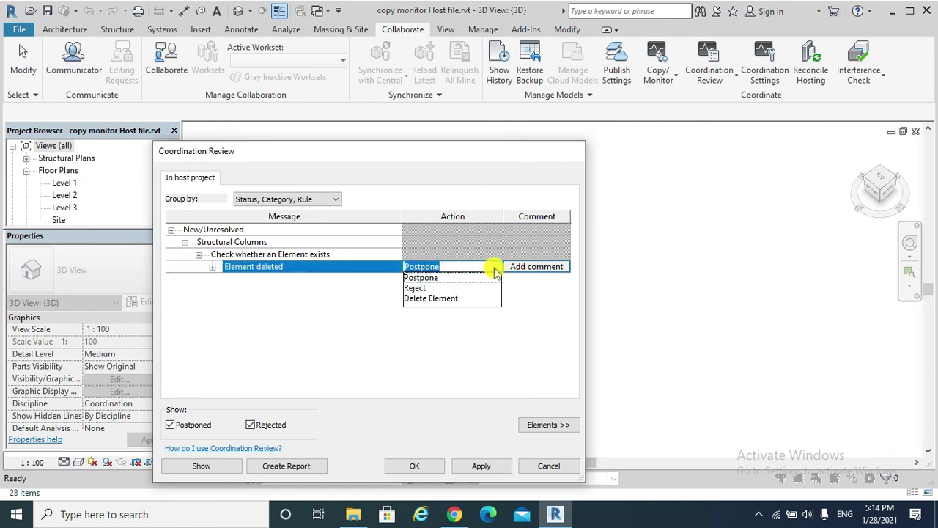
click(439, 297)
click(480, 467)
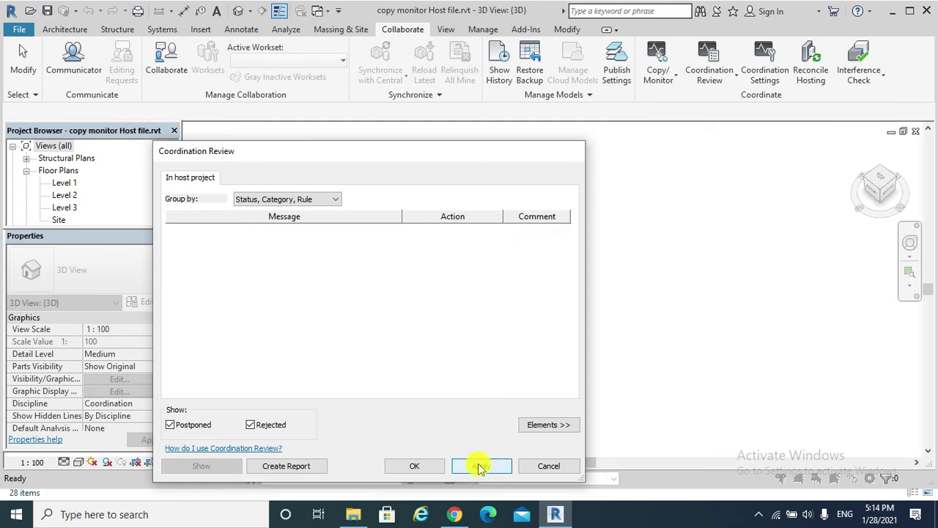
click(414, 466)
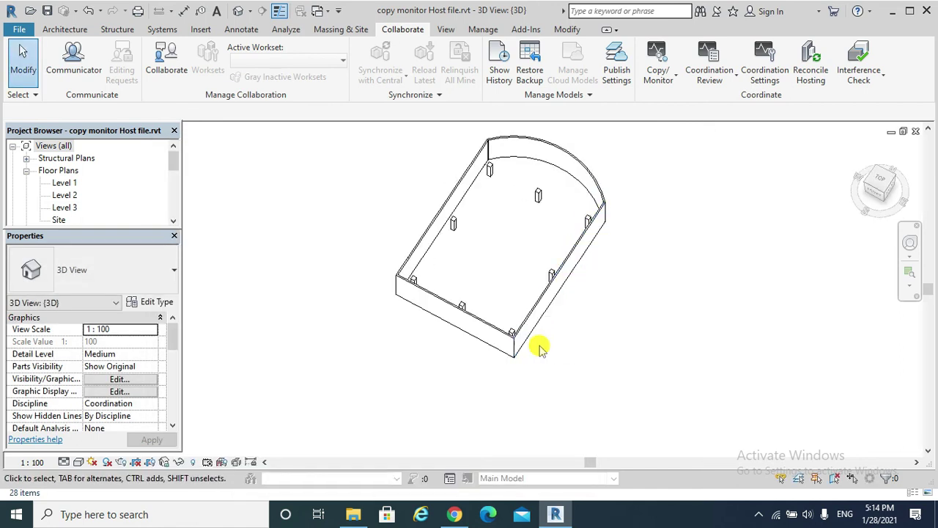